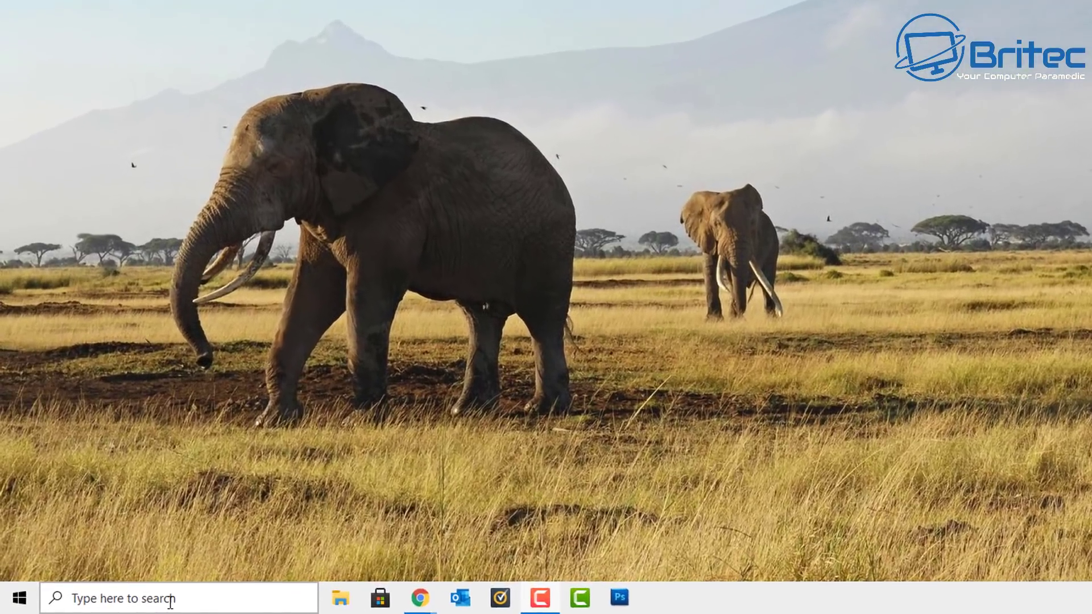
Search Windows for 'groove music' and launch Groove Music from the best match.
click(109, 604)
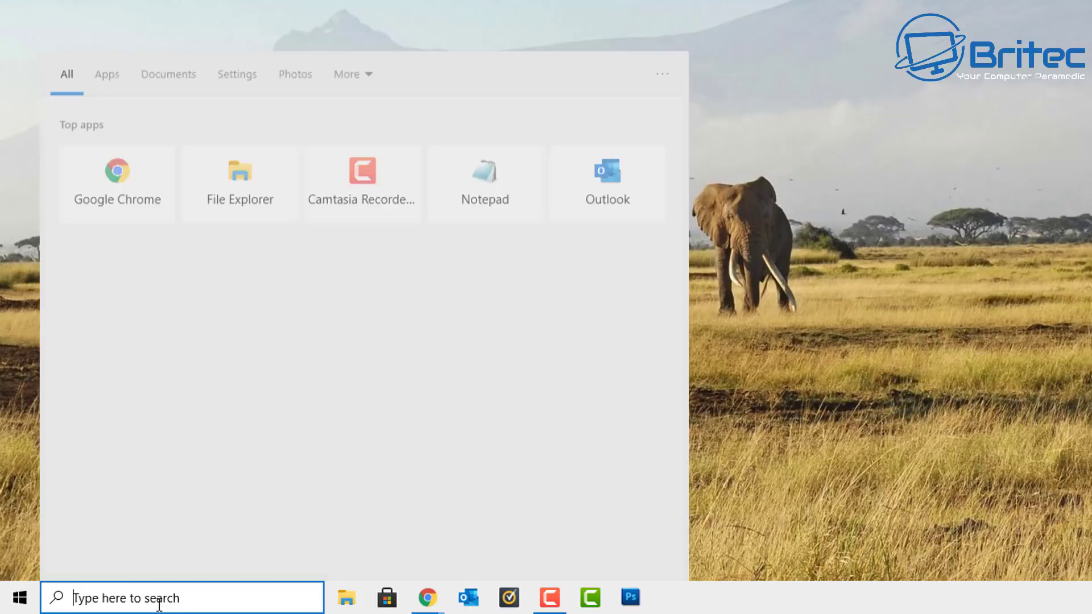
text(groove)
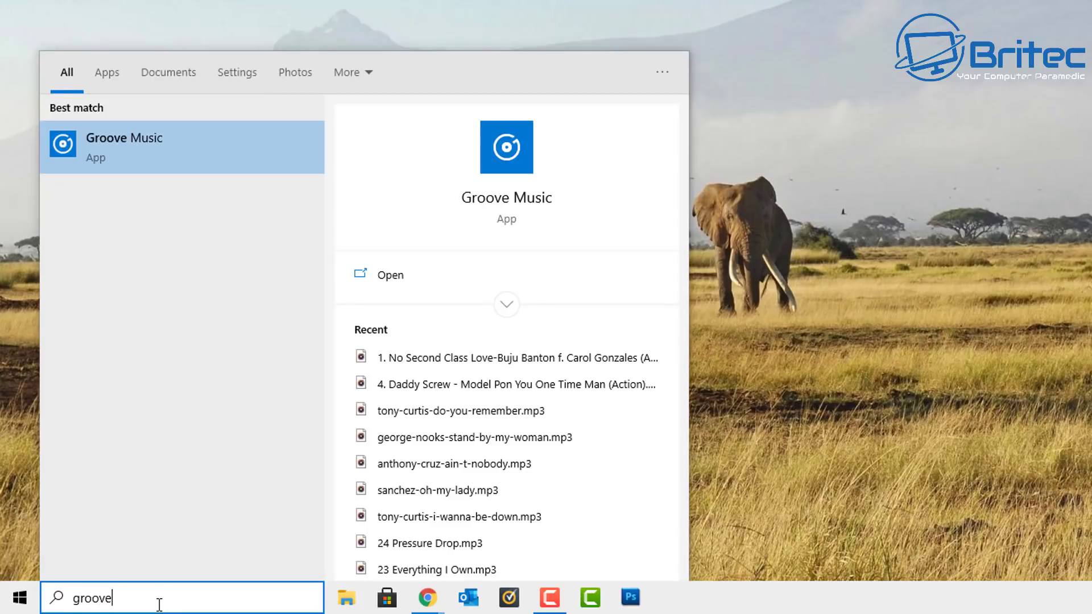
text( music)
click(152, 153)
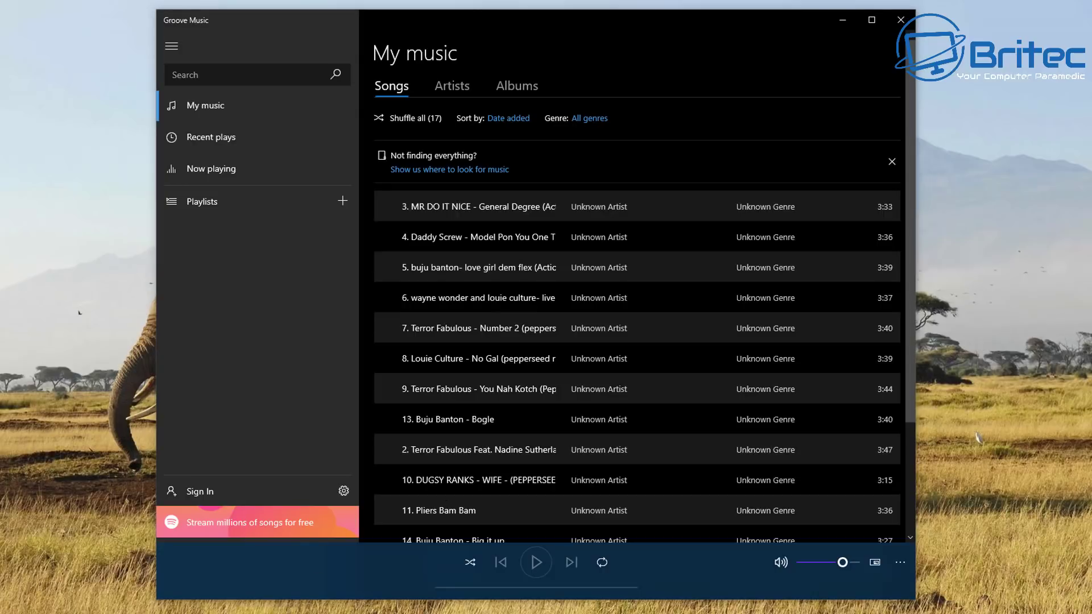
key(super+e)
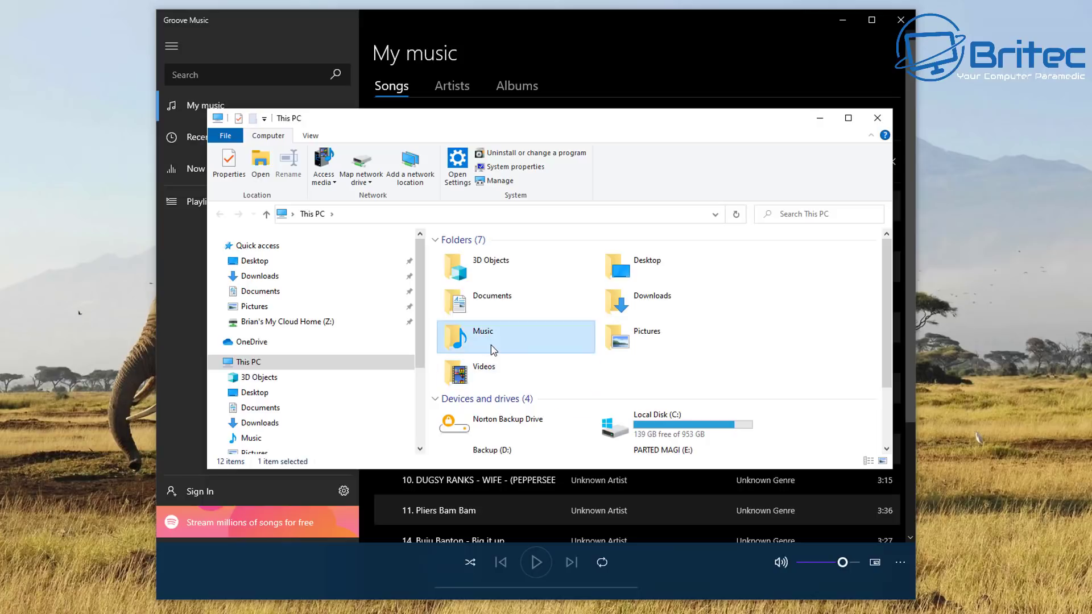
double_click(487, 346)
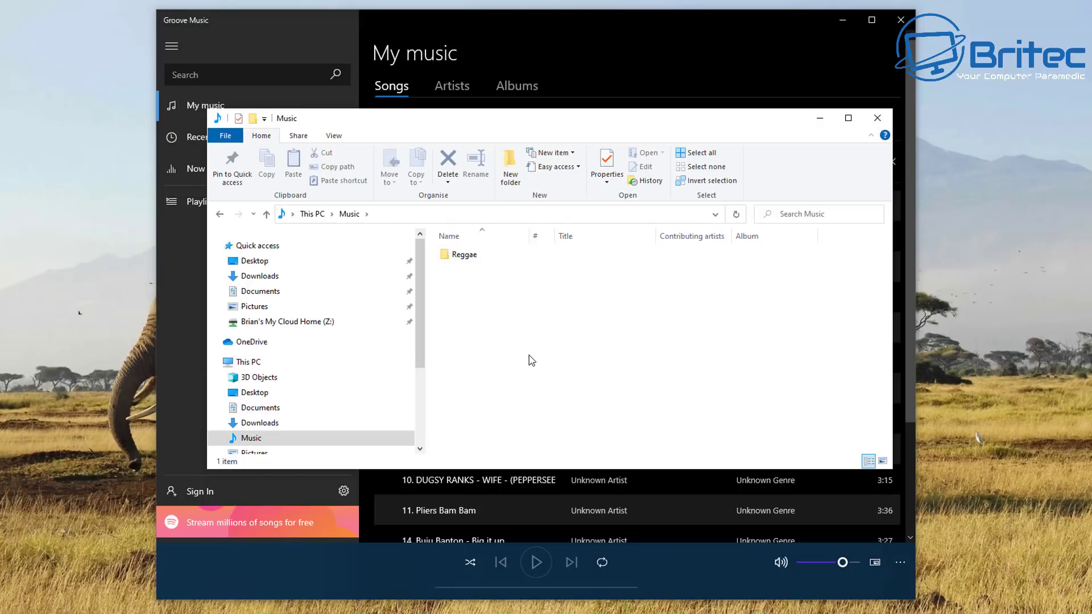
click(876, 118)
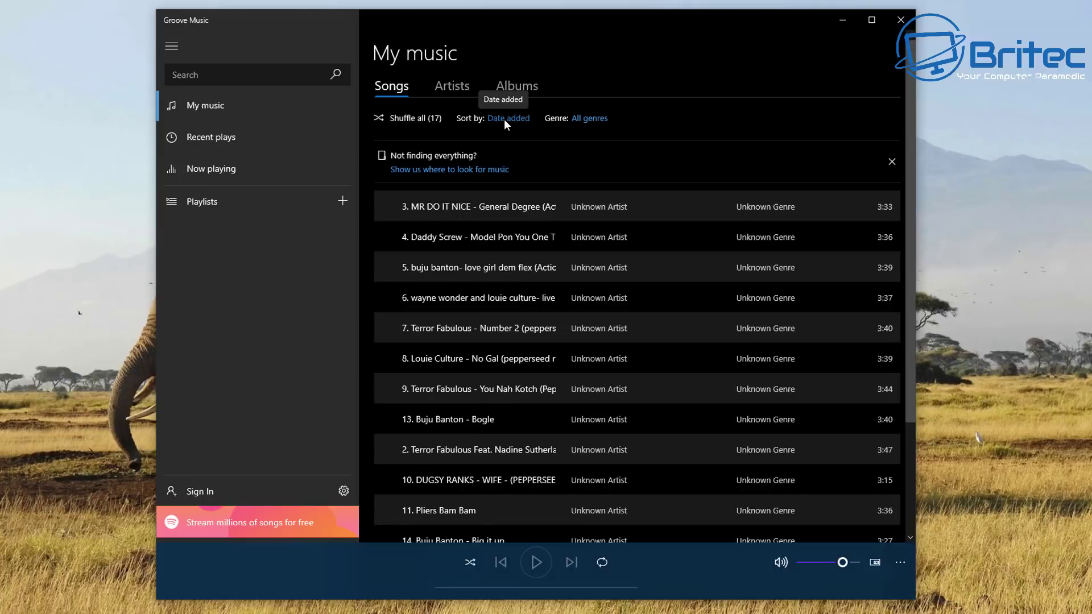
Check the Genre filter list, keep all genres, and go to Groove Music's Settings page.
click(592, 121)
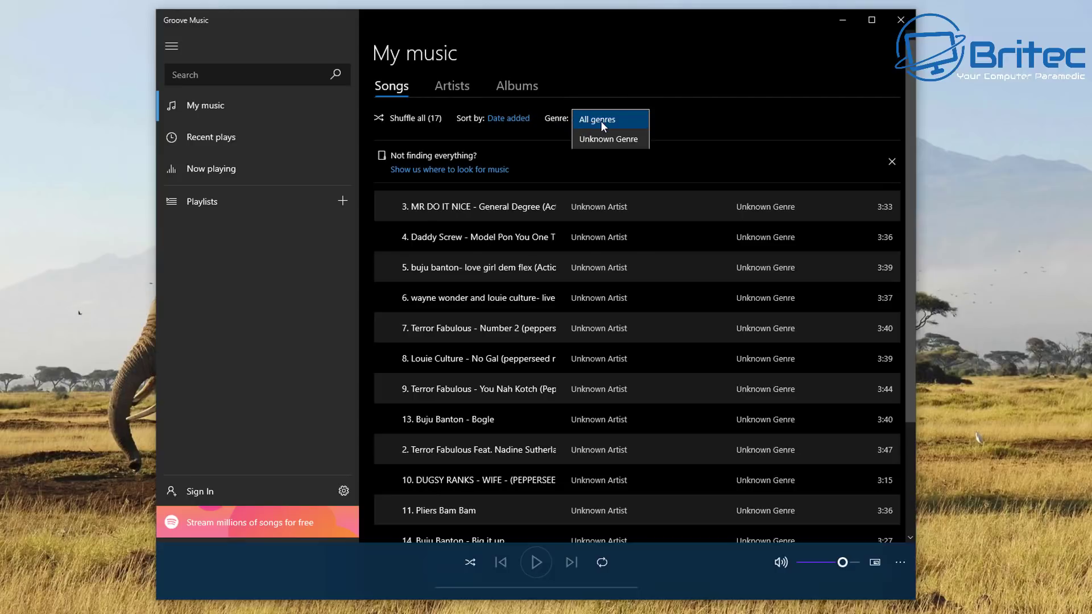
click(646, 125)
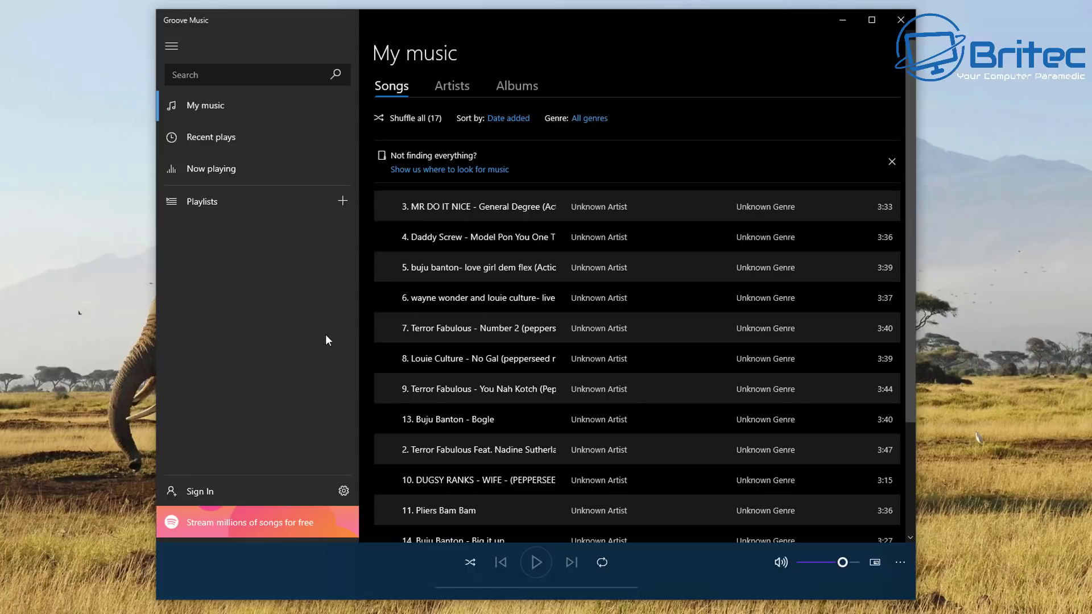
click(345, 492)
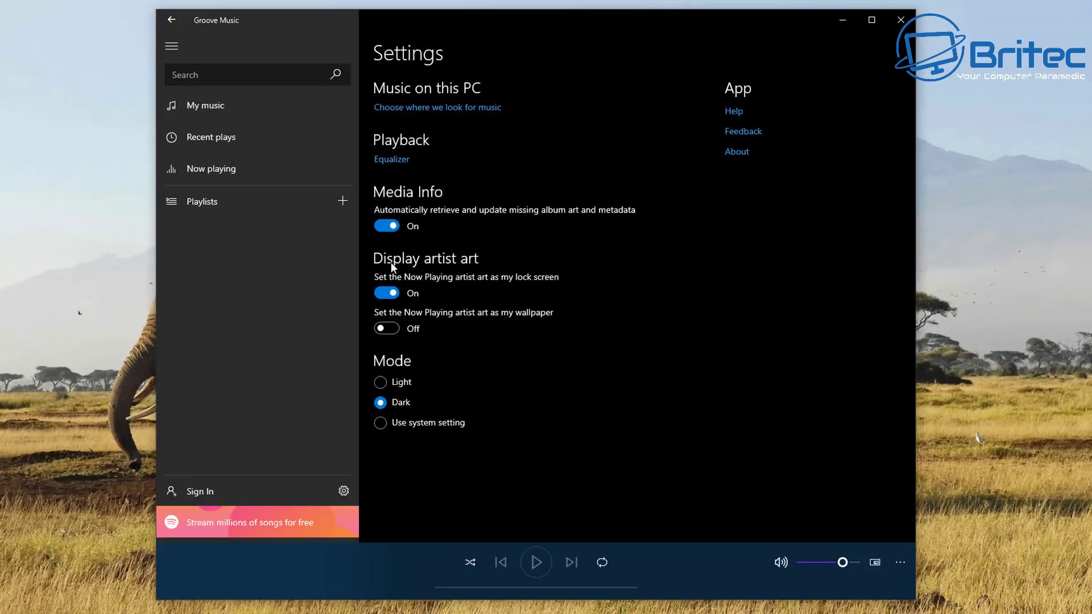
Try the Bass Boost, Treble Boost and Flat equalizer presets in turn.
click(400, 161)
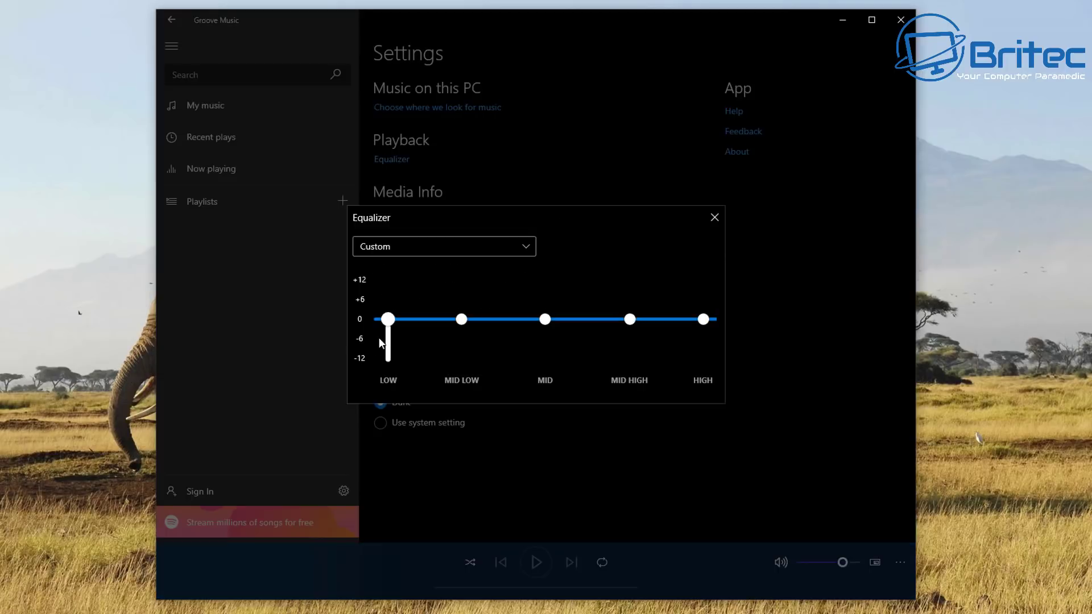
click(460, 251)
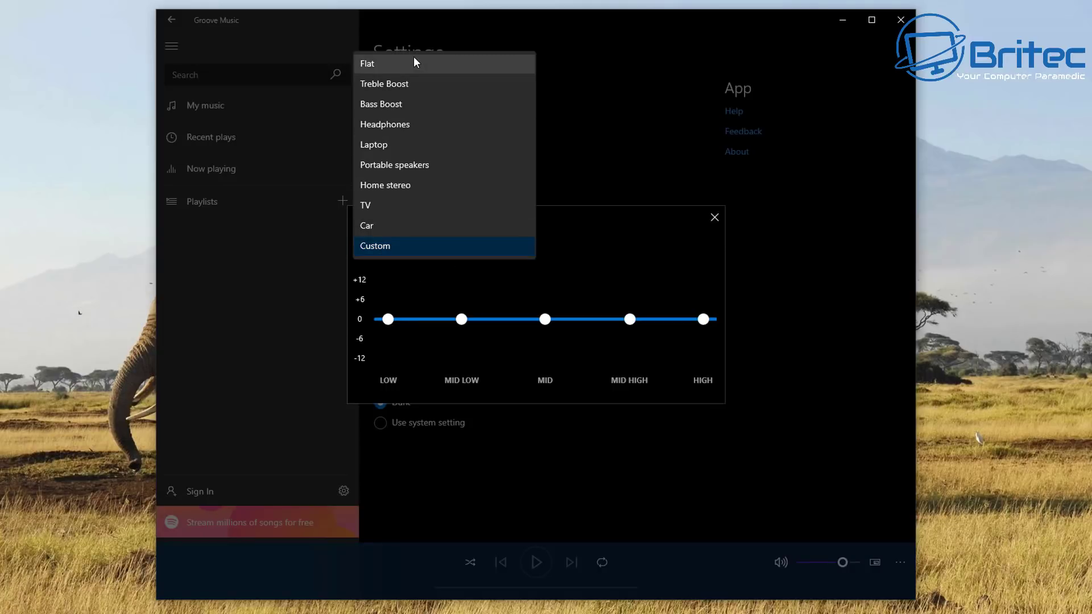
click(401, 105)
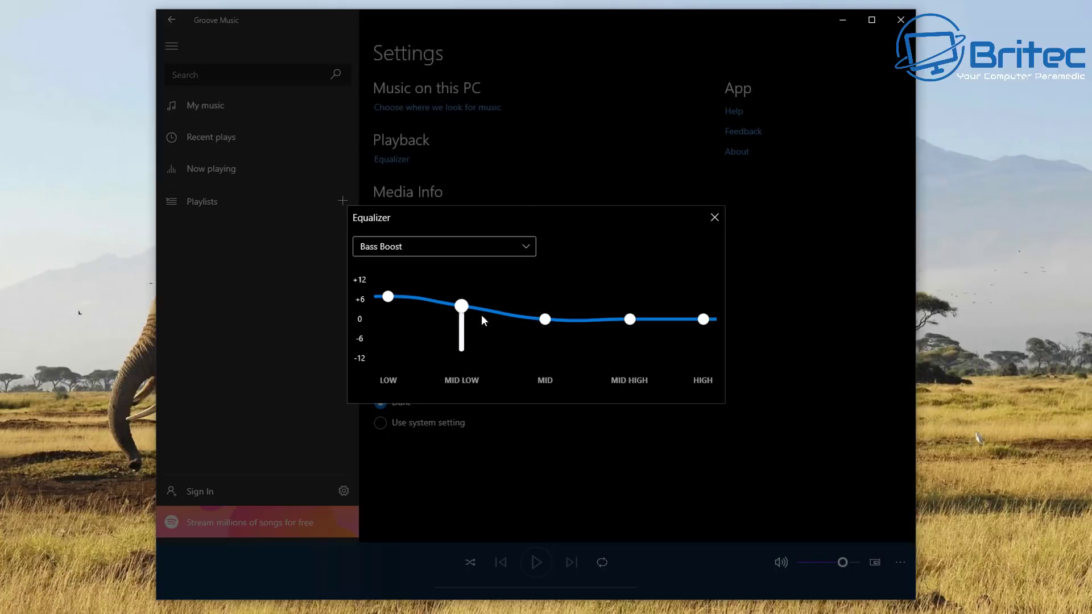
click(512, 245)
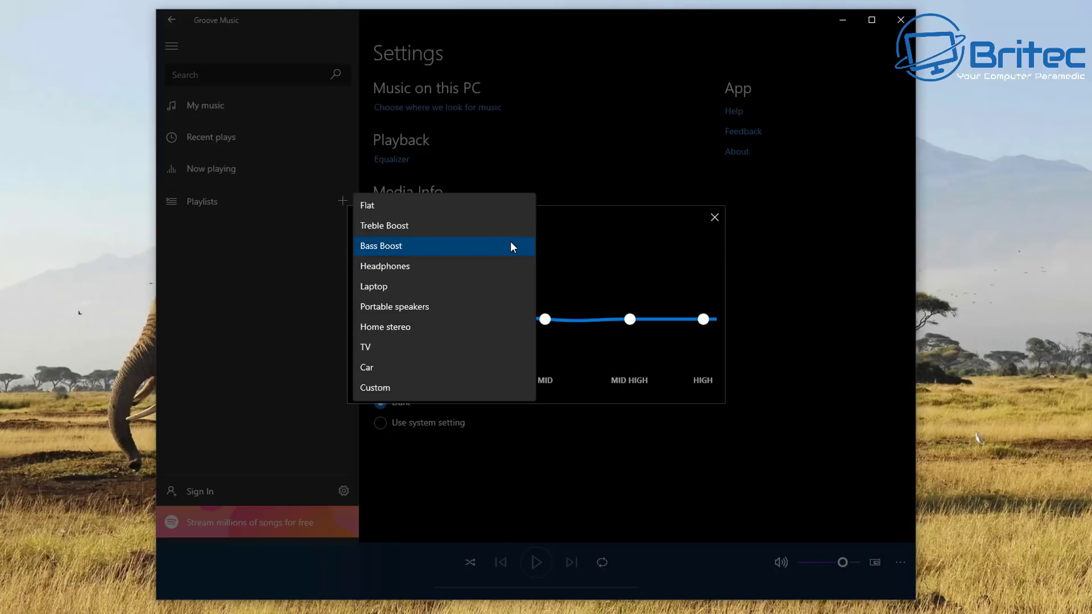
click(431, 224)
click(500, 248)
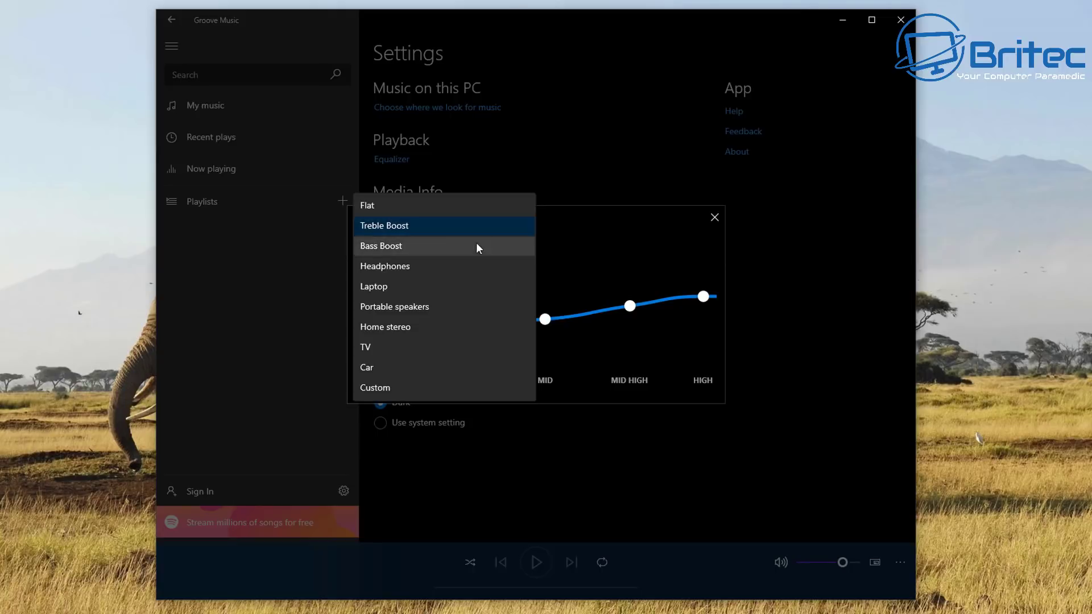
click(394, 209)
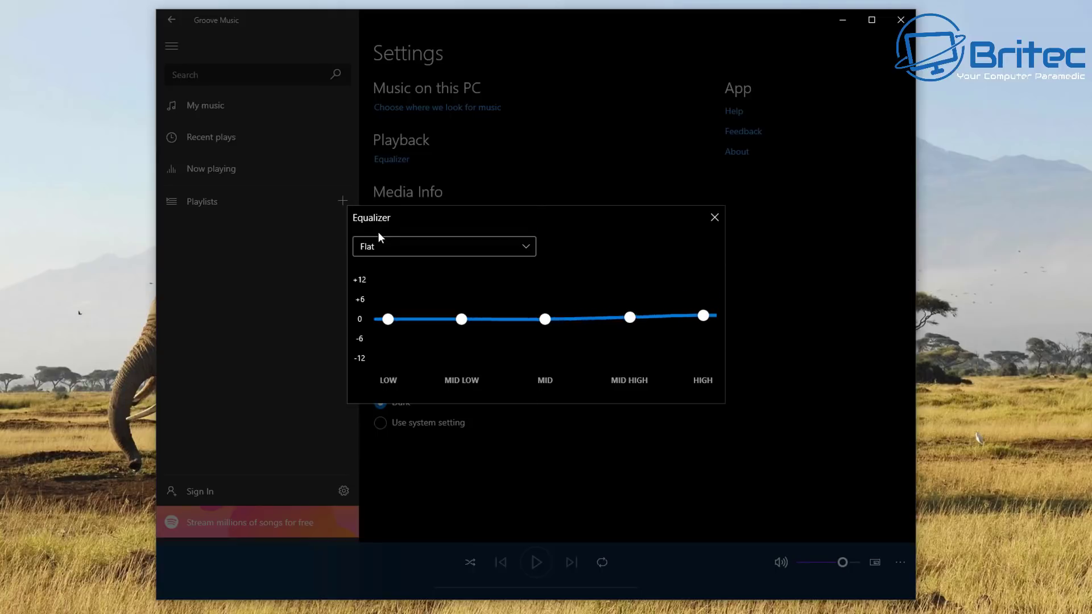
Adjust the LOW, MID LOW, MID and MID HIGH bands, then reset to Flat and close.
mouse_move(388, 319)
mouse_down()
mouse_move(388, 288)
mouse_move(394, 317)
mouse_move(388, 303)
mouse_up()
drag(461, 319, 461, 351)
drag(545, 319, 544, 289)
mouse_move(629, 319)
mouse_down()
mouse_move(629, 336)
mouse_move(629, 309)
mouse_up()
drag(701, 320, 702, 281)
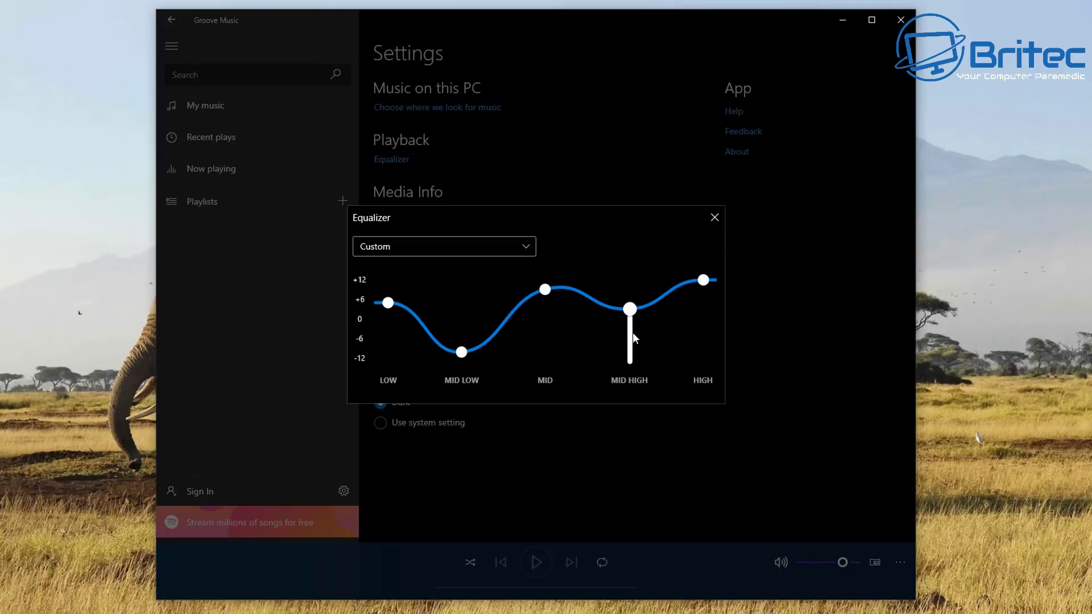
click(508, 254)
click(378, 62)
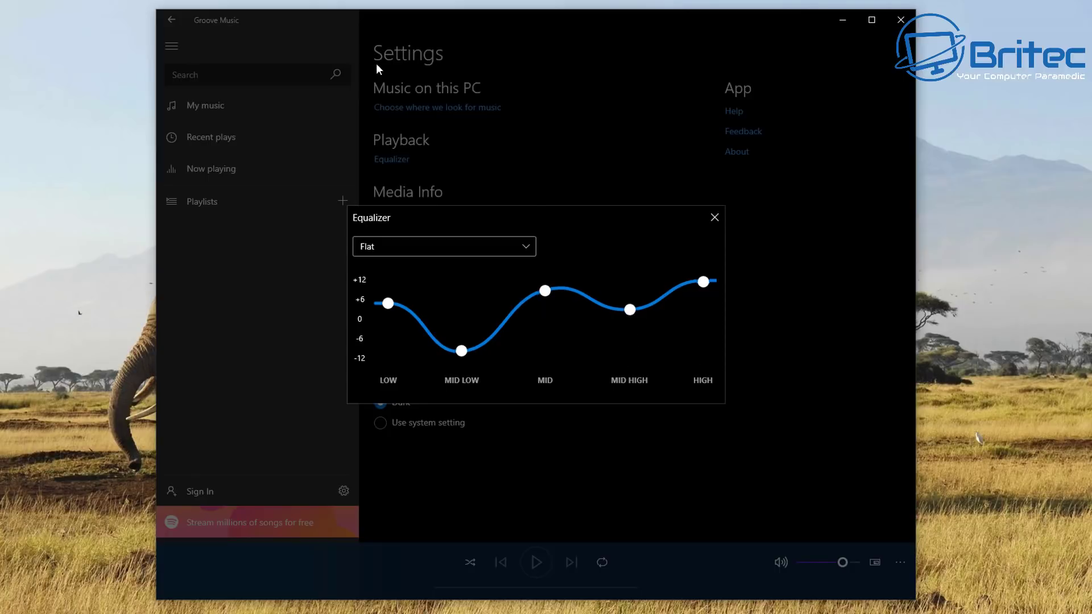
click(714, 218)
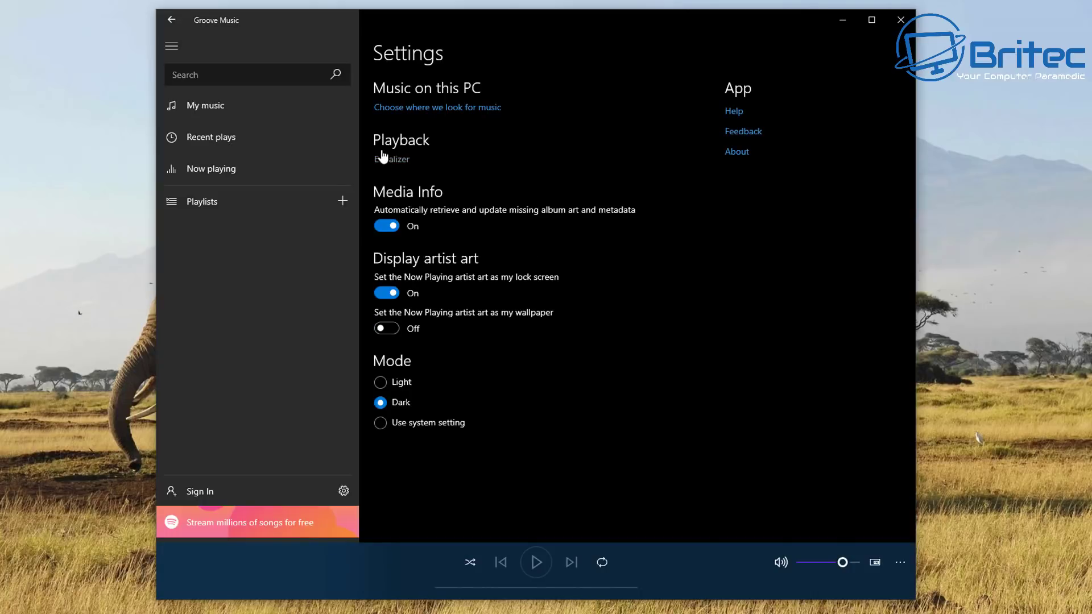
Add the 2005 - Trojan Lovers Rock Box Set folder to the music folders and return to My music.
click(458, 114)
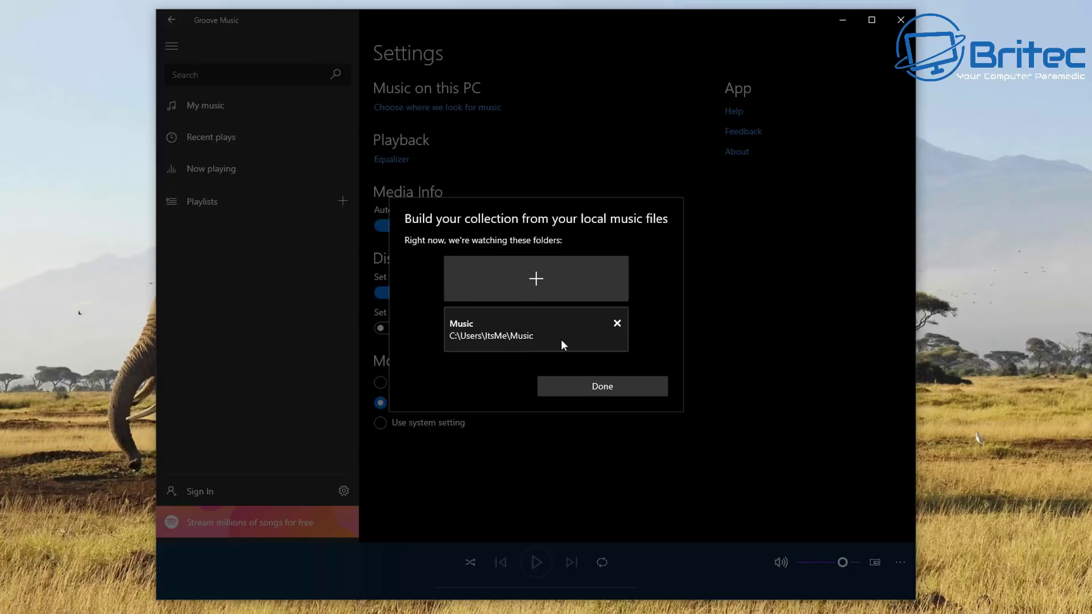
click(535, 278)
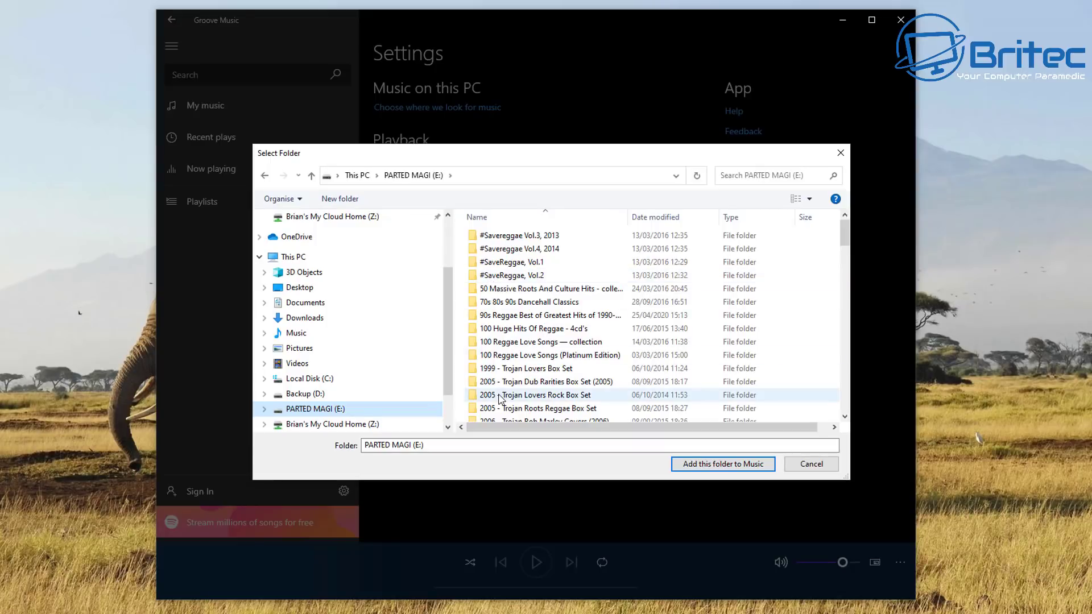
click(551, 395)
click(697, 463)
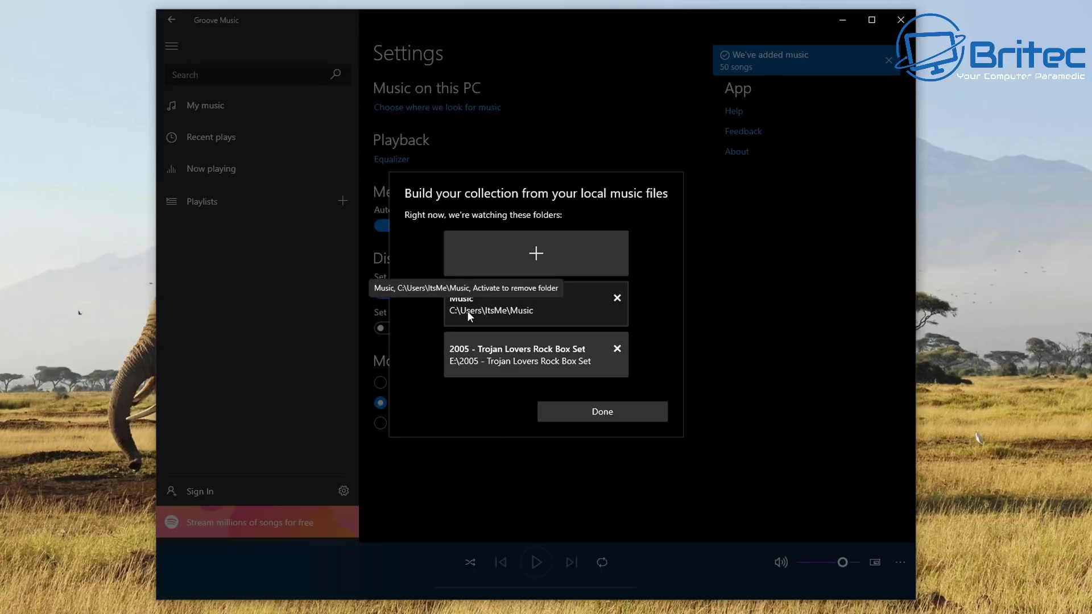
click(592, 411)
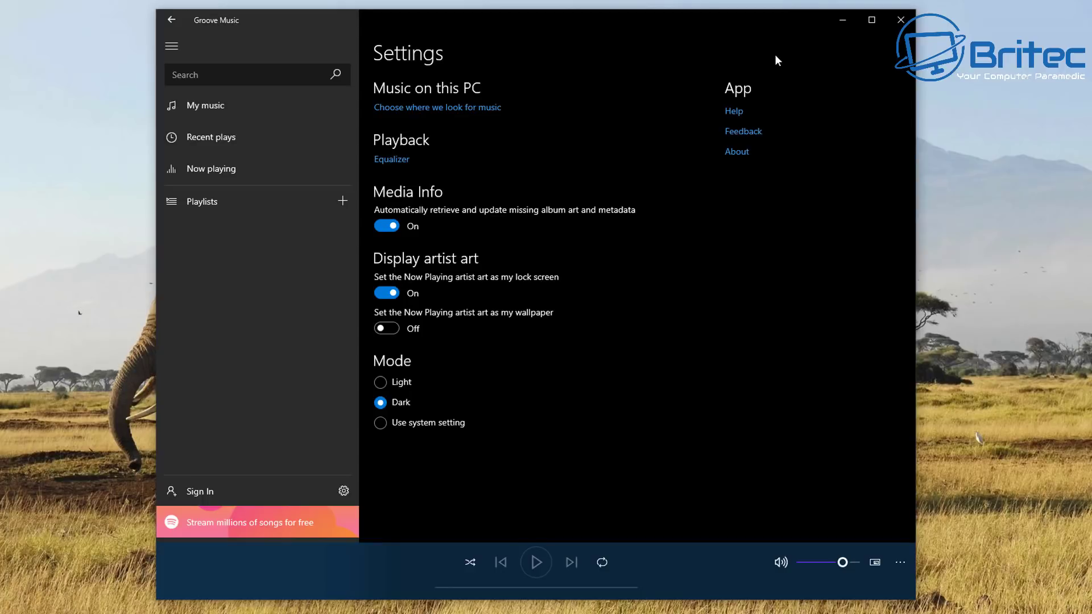
click(220, 112)
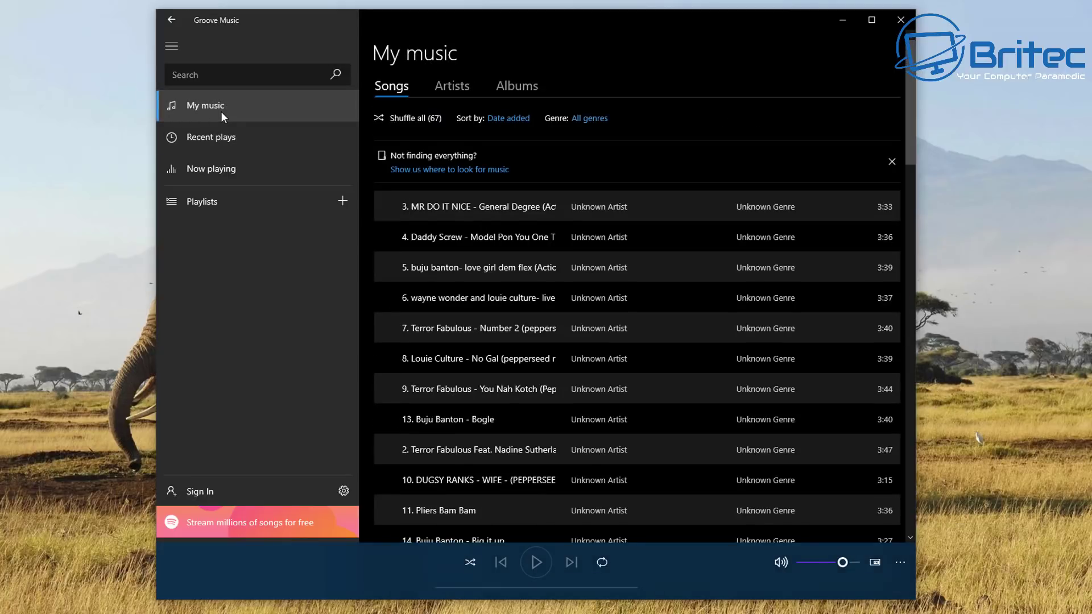
Scroll through the 67-song library list.
drag(911, 91, 907, 238)
scroll(906, 236, down, 5)
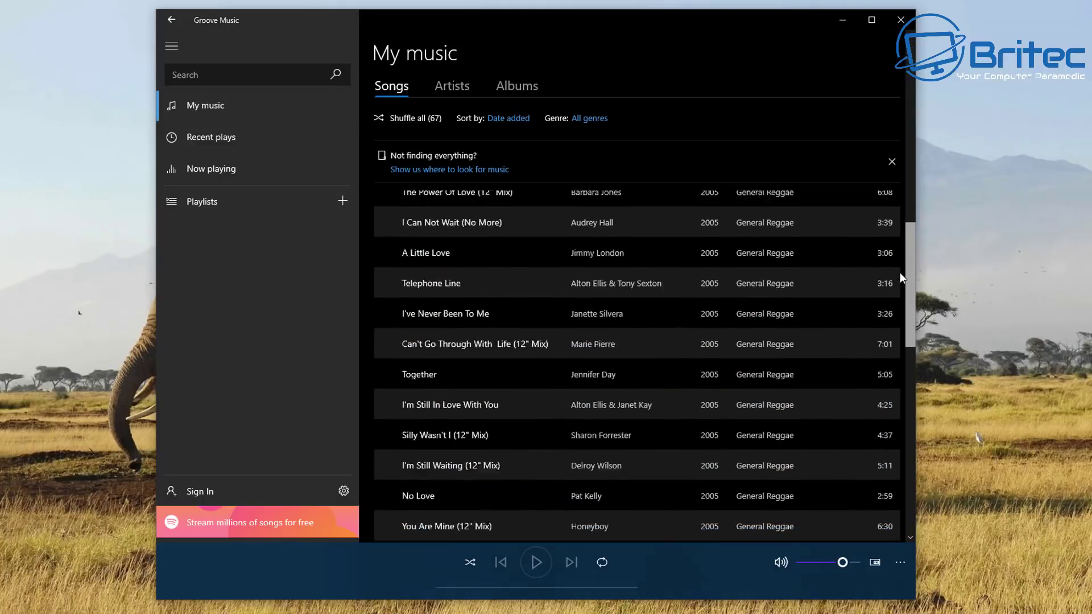
scroll(872, 478, down, 1)
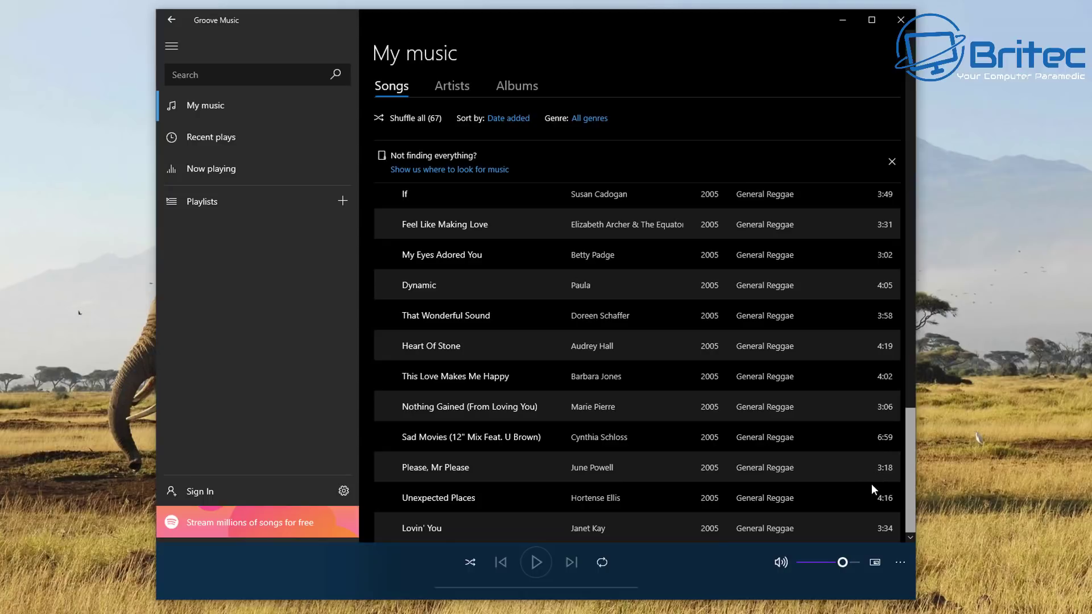
scroll(882, 351, up, 15)
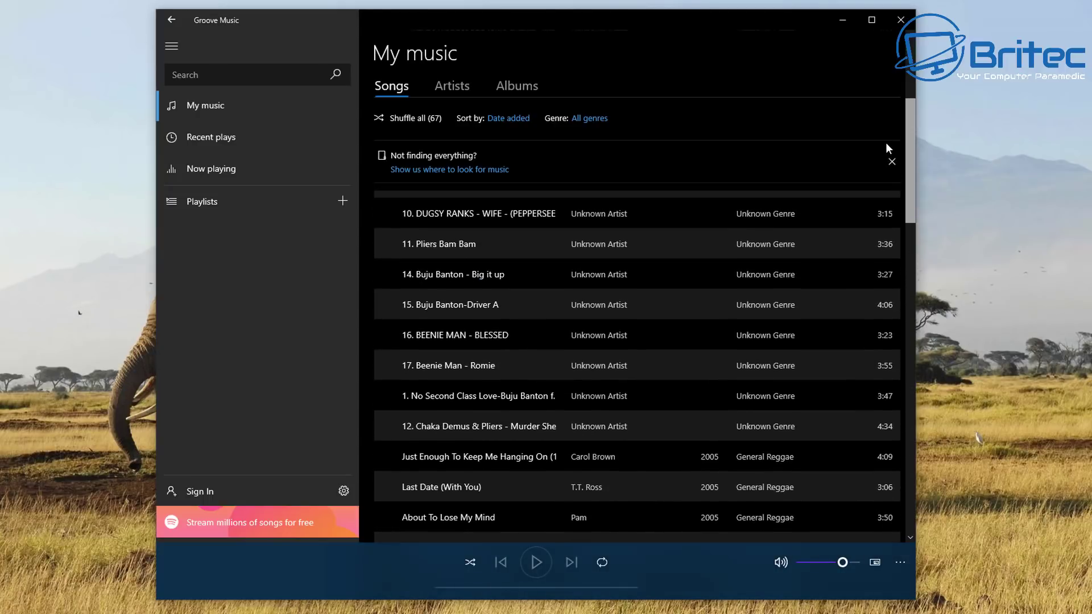
View Recent plays and Now playing, then go to the Playlists page.
click(201, 145)
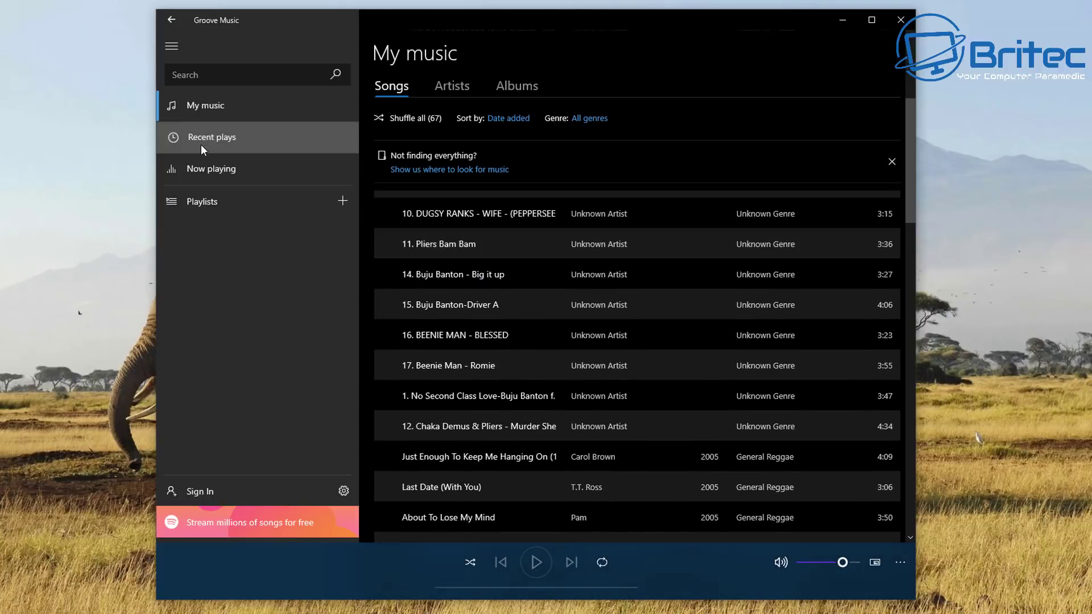
click(207, 175)
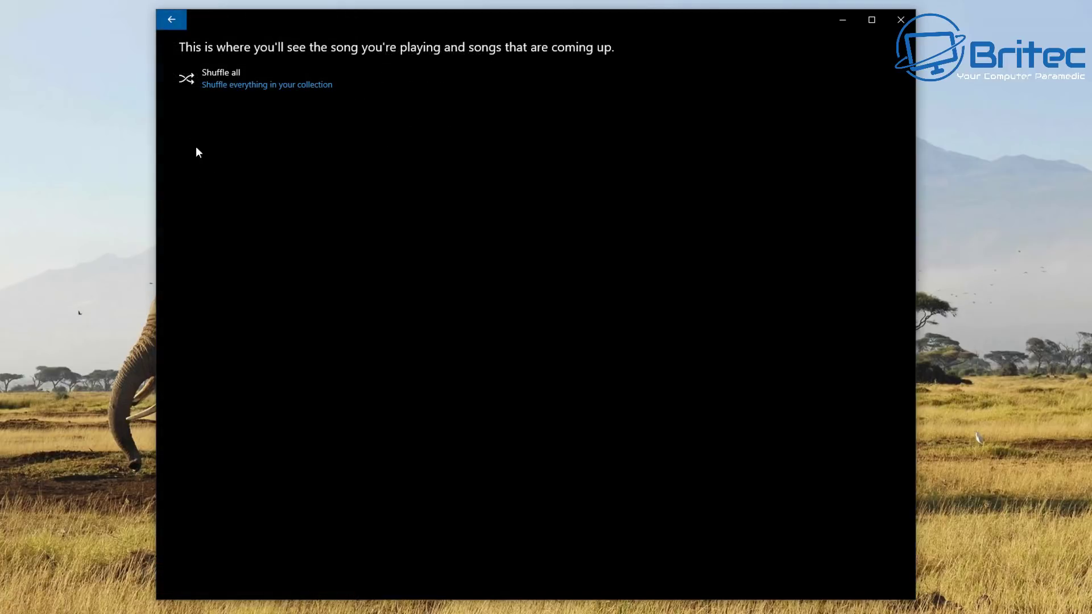
click(171, 20)
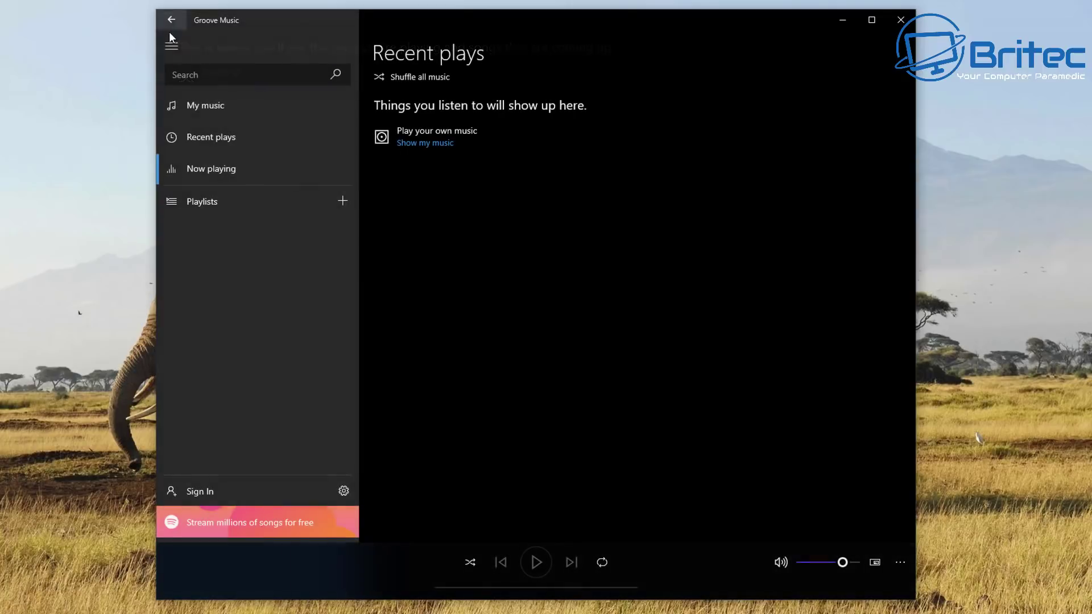
click(248, 203)
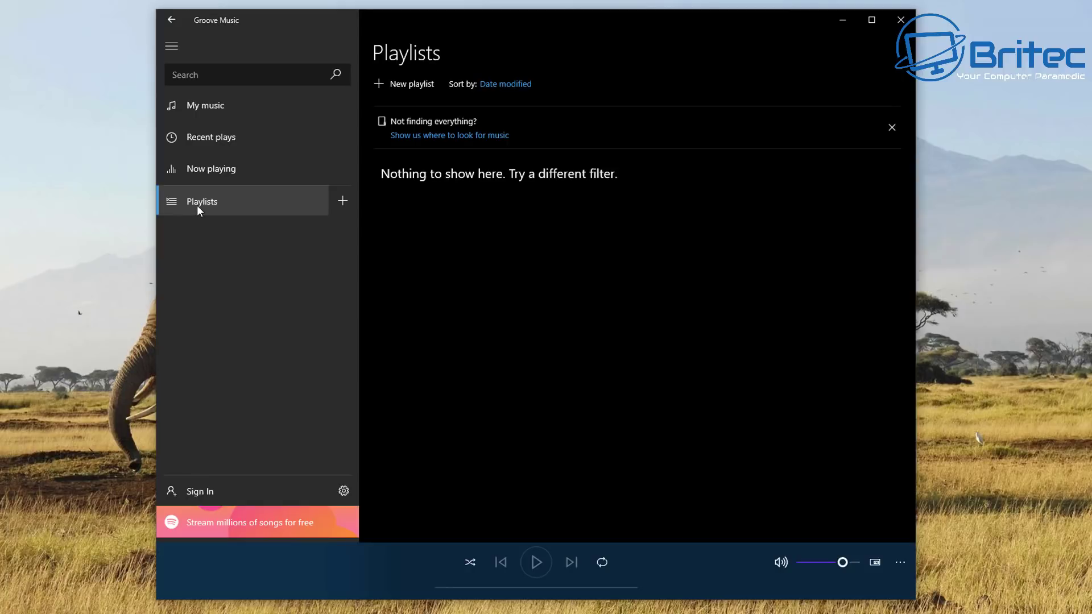
Create an empty playlist named '80s Reggae' and return to the My music song list.
click(343, 202)
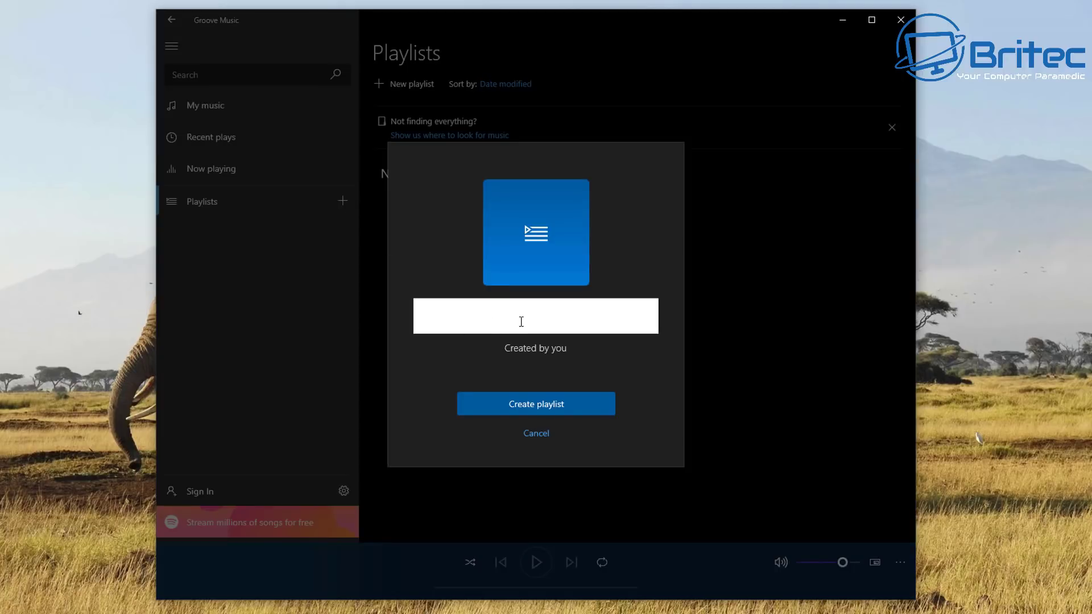
text(80s R)
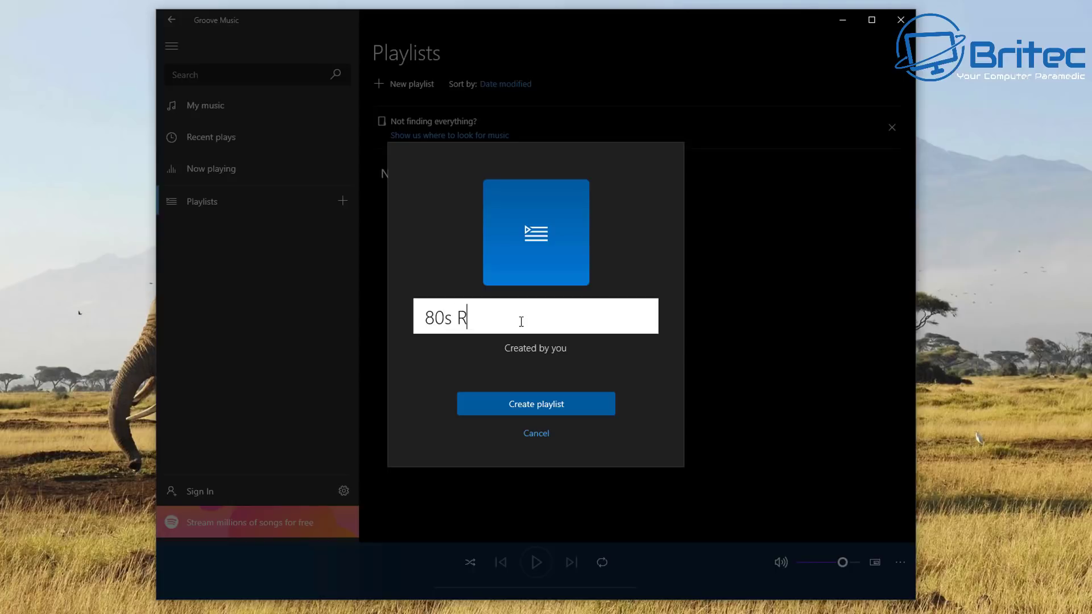
text(eggae)
click(526, 407)
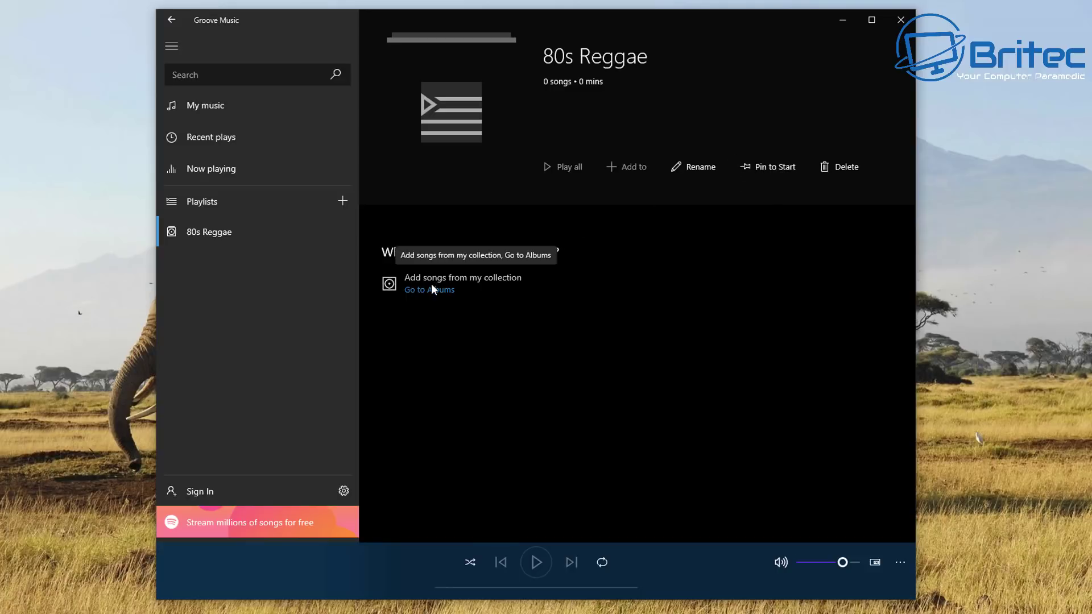
click(208, 107)
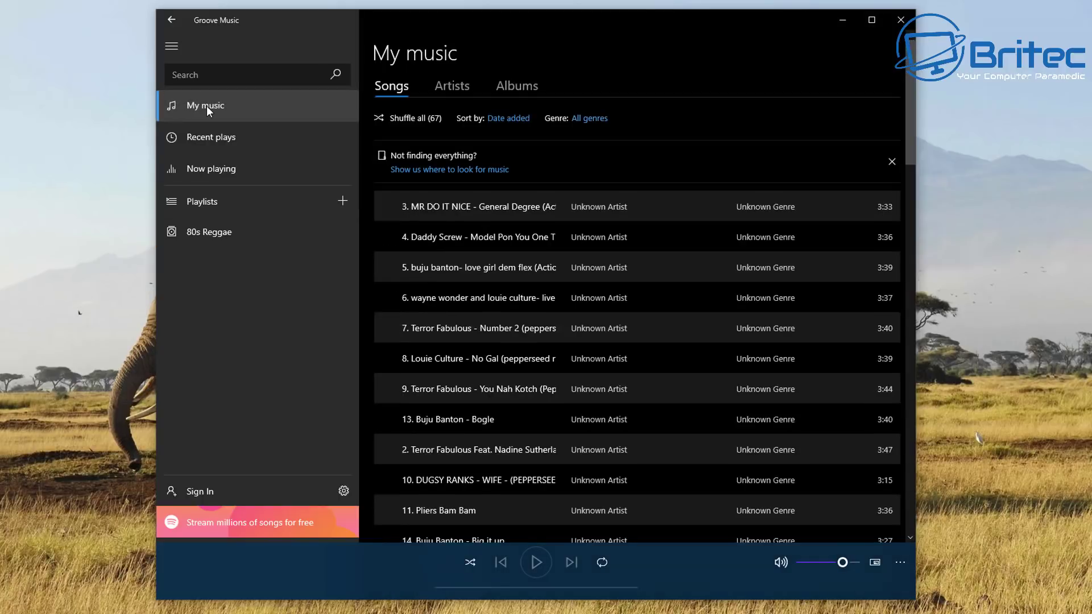
Add MR DO IT NICE, the Daddy Screw, wayne wonder and Terror Fabulous tracks to 80s Reggae.
click(387, 205)
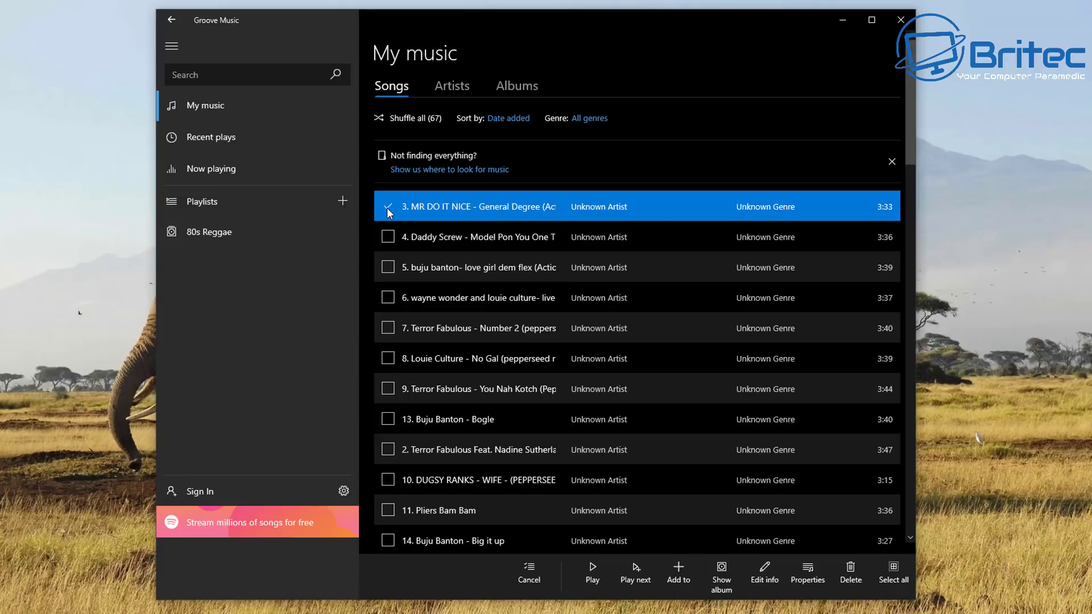
click(388, 237)
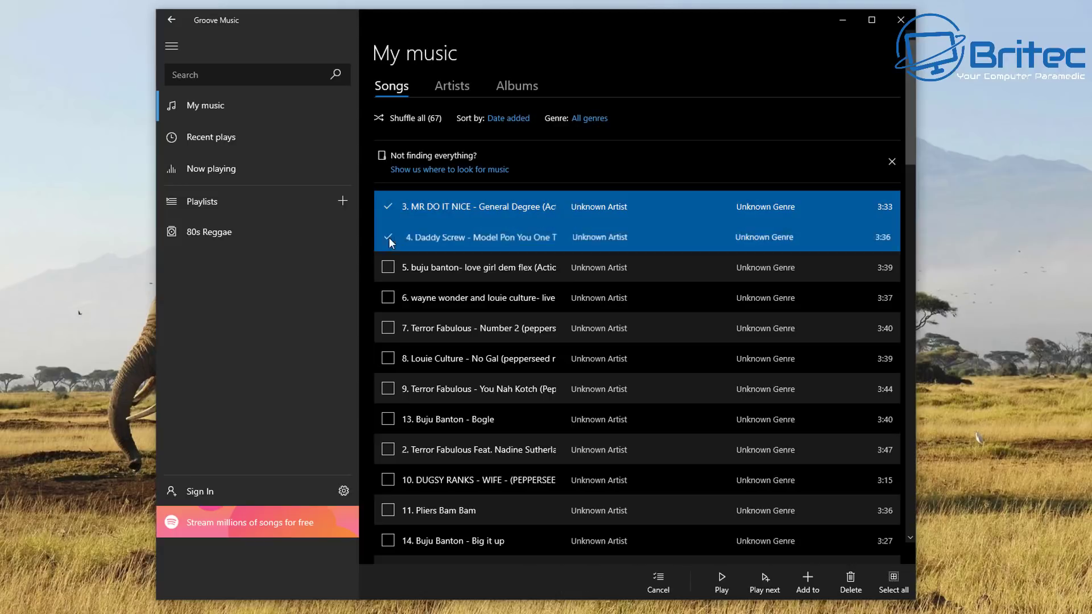
click(389, 298)
click(384, 330)
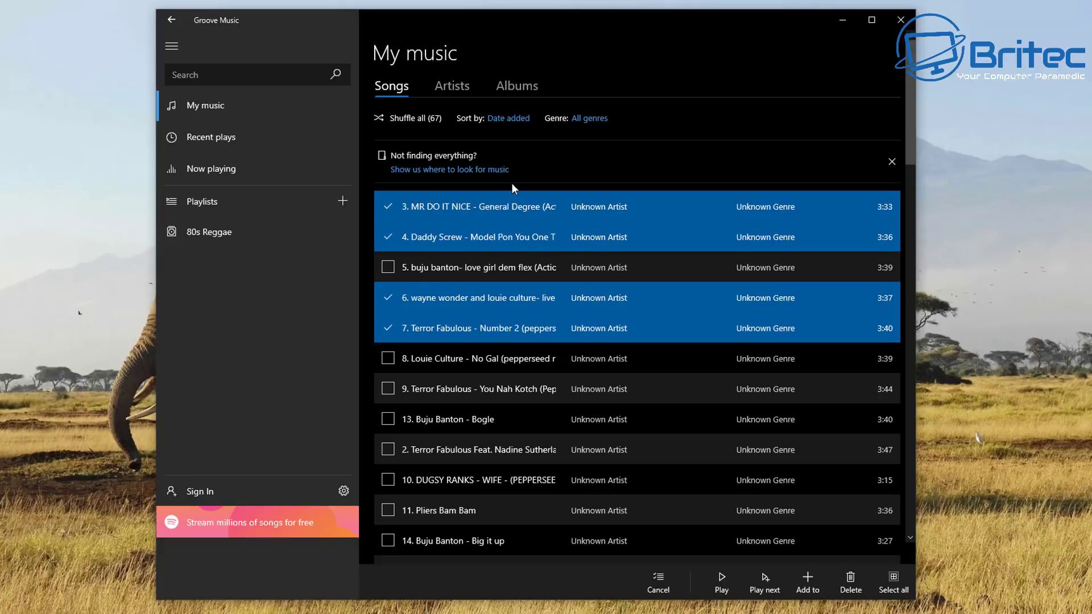
right_click(503, 206)
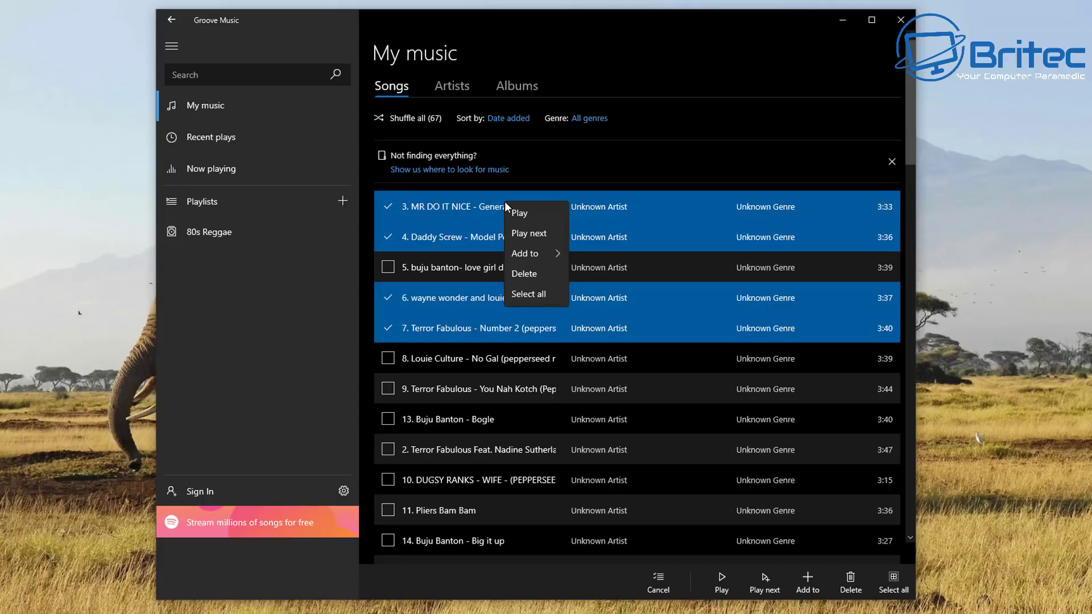
mouse_move(534, 257)
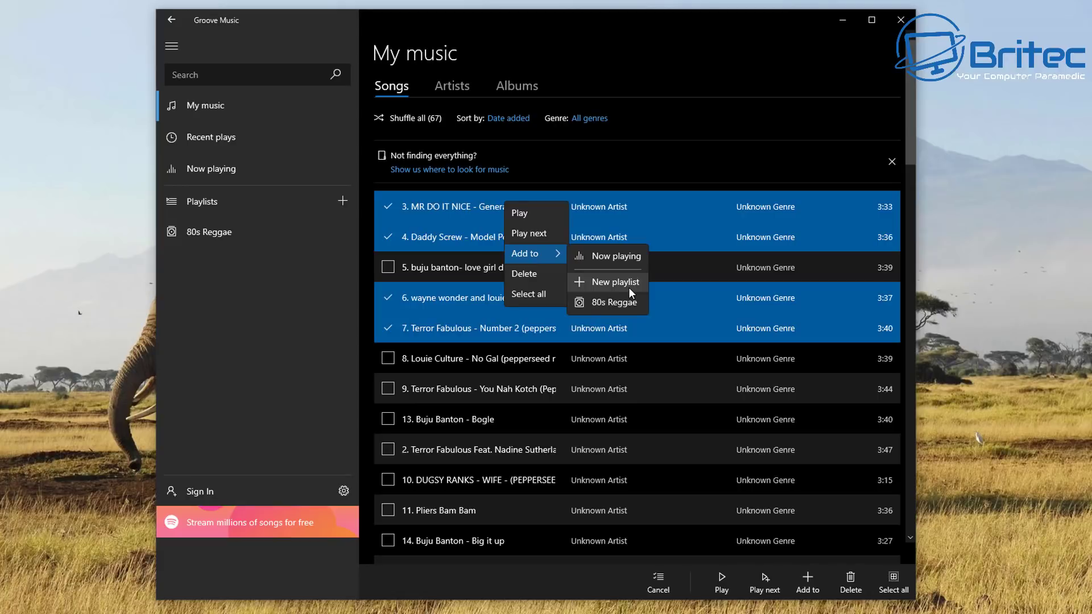
click(619, 307)
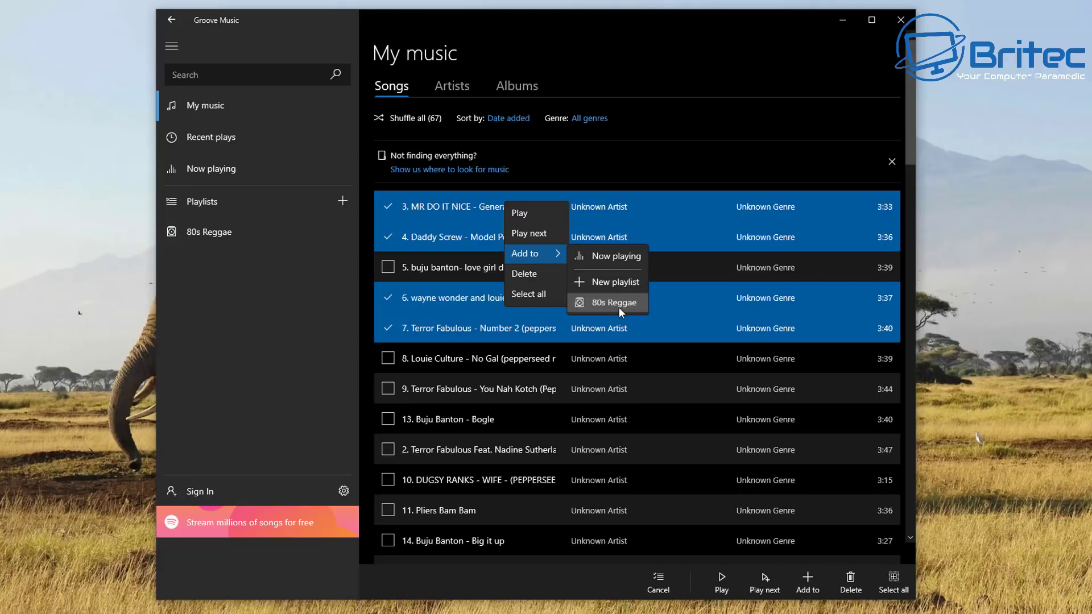